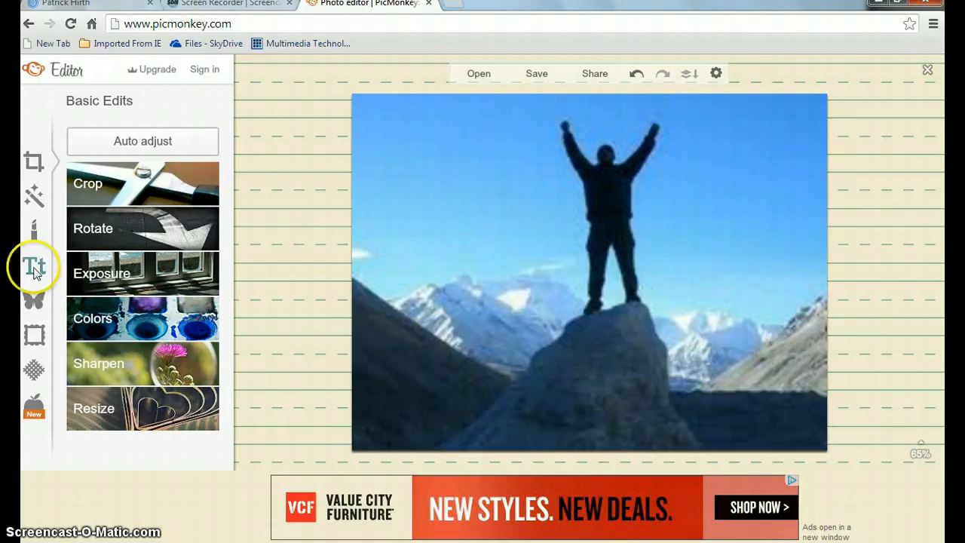
Resize the photo to 1100 pixels wide with proportions kept, and undo and redo the resize
{"action": "left_click", "coordinate": [33, 165]}
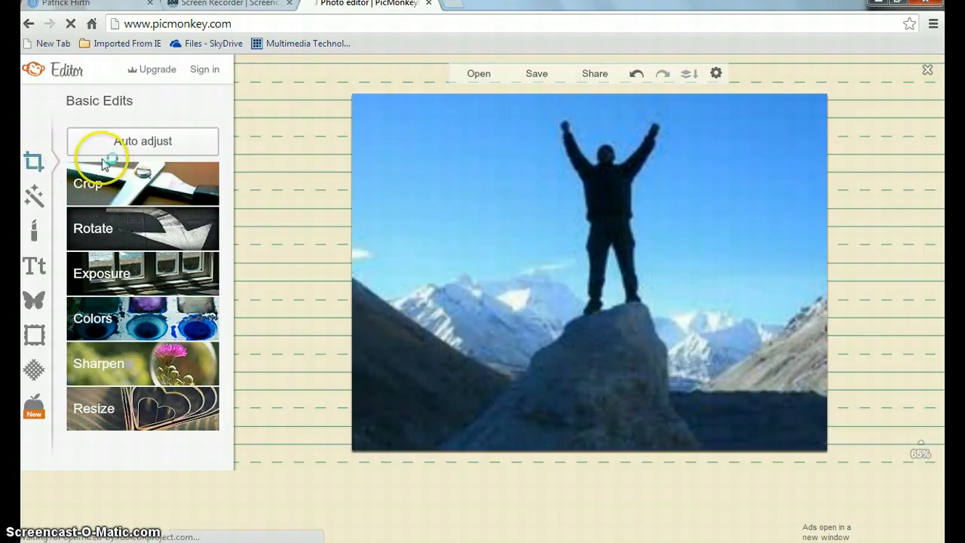
{"action": "left_click", "coordinate": [127, 418]}
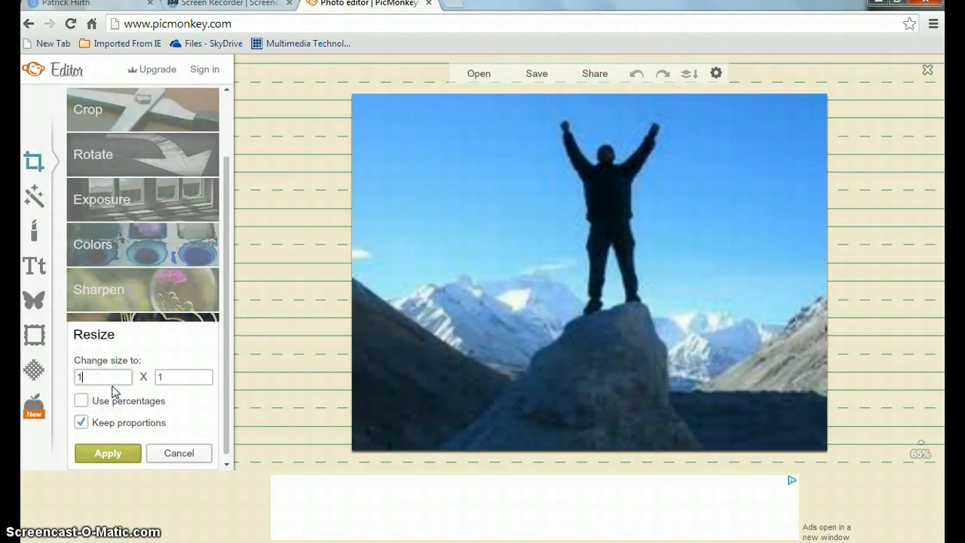
{"action": "type", "text": "100"}
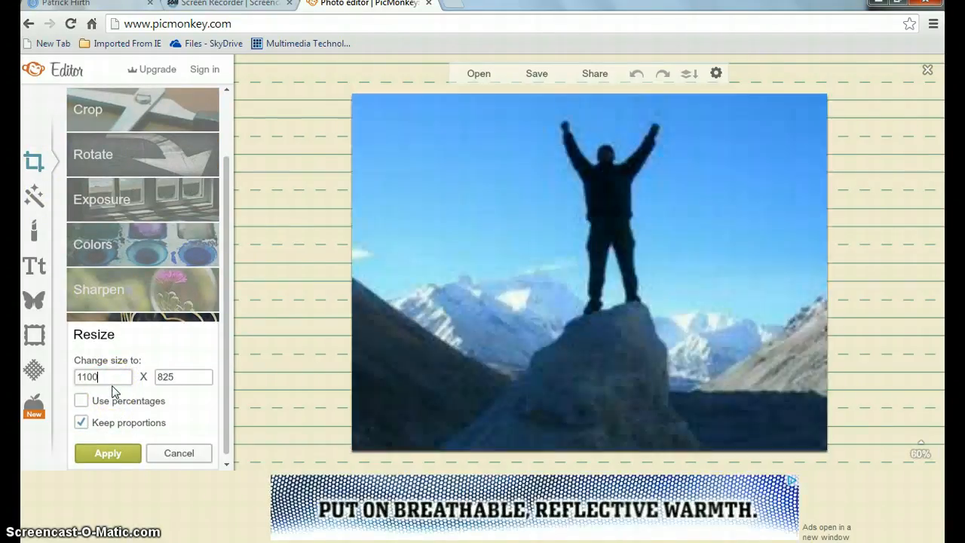
{"action": "left_click", "coordinate": [108, 454]}
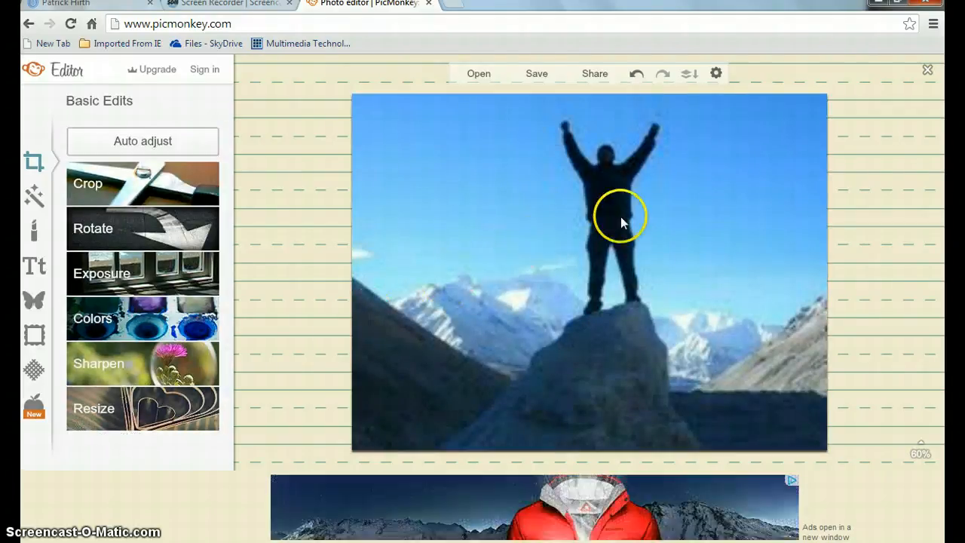
{"action": "left_click", "coordinate": [637, 74]}
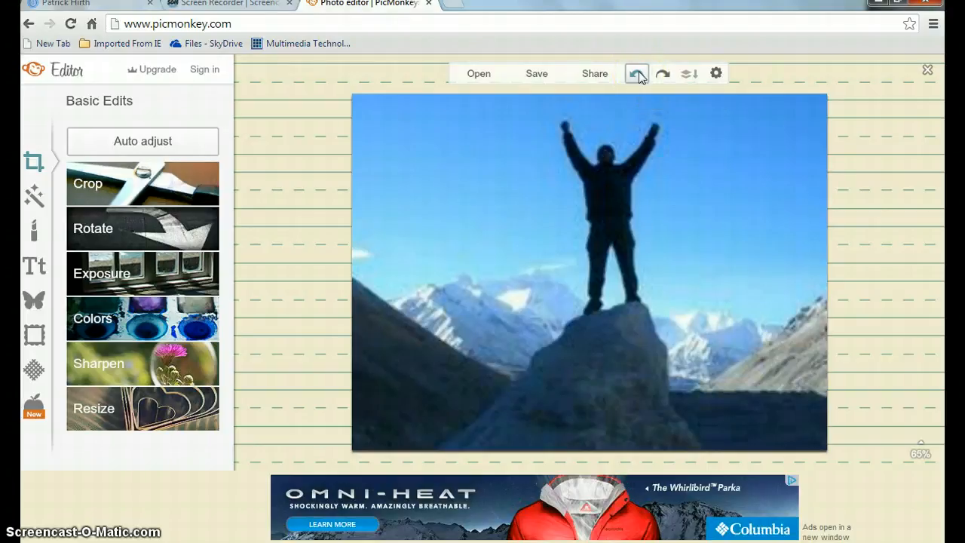
{"action": "left_click", "coordinate": [664, 75]}
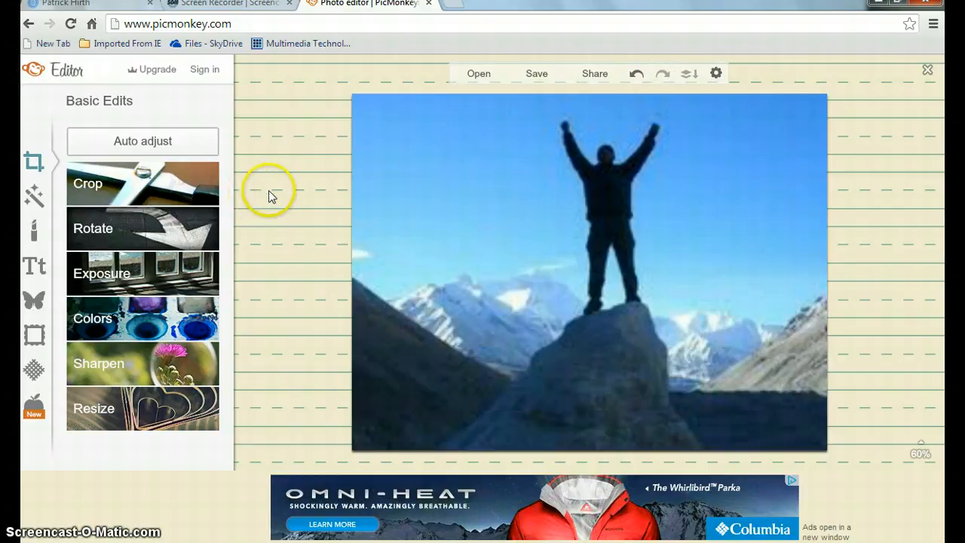
Rotate the photo 90 degrees clockwise, apply it, and undo the rotation
{"action": "left_click", "coordinate": [159, 228]}
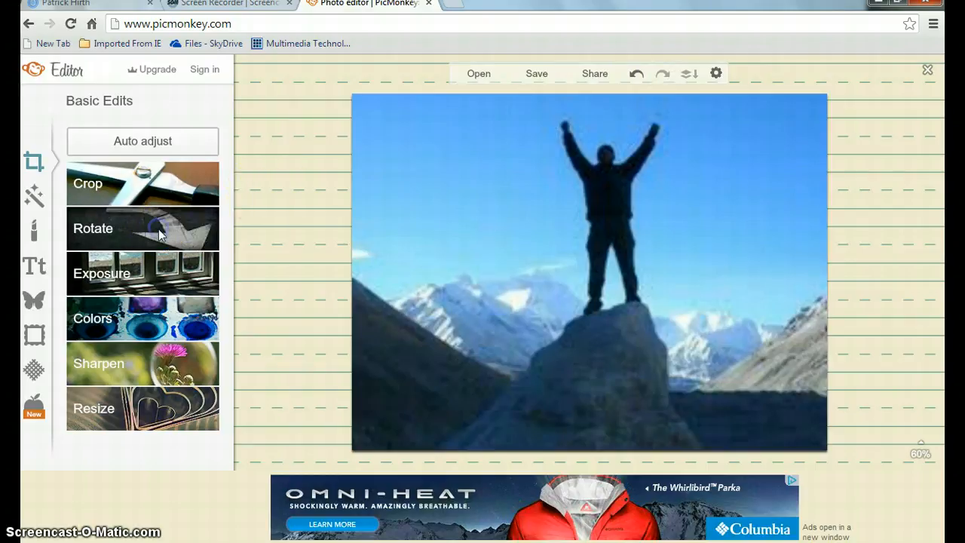
{"action": "left_click", "coordinate": [123, 261]}
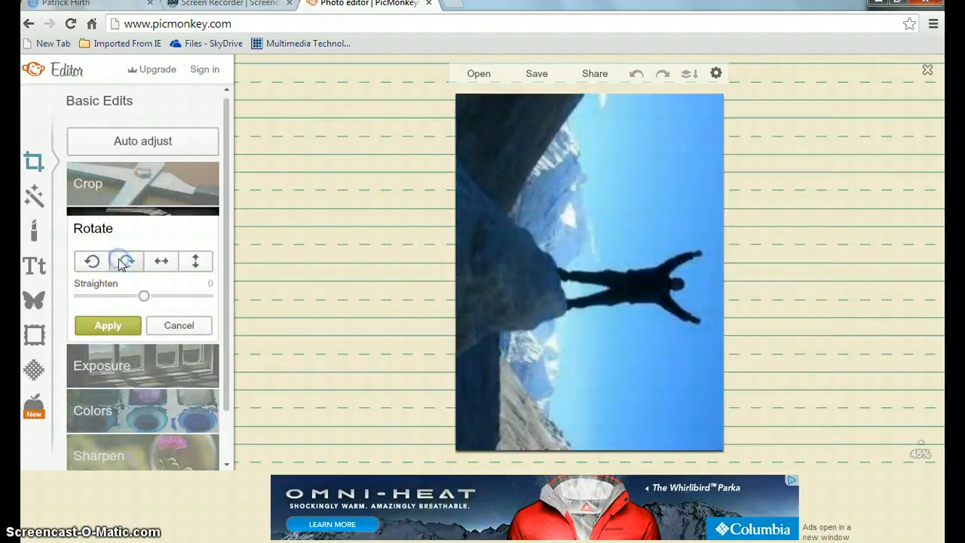
{"action": "left_click", "coordinate": [108, 330]}
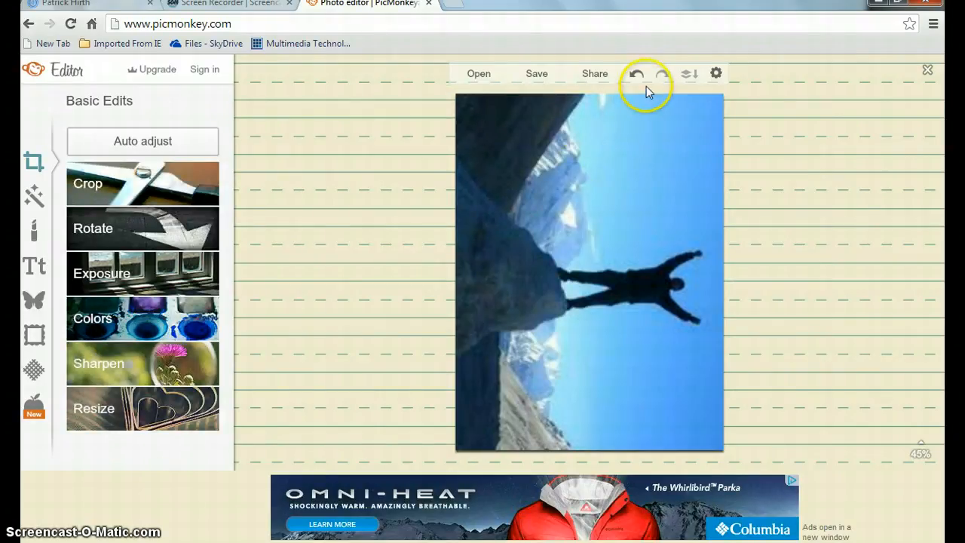
{"action": "left_click", "coordinate": [643, 80]}
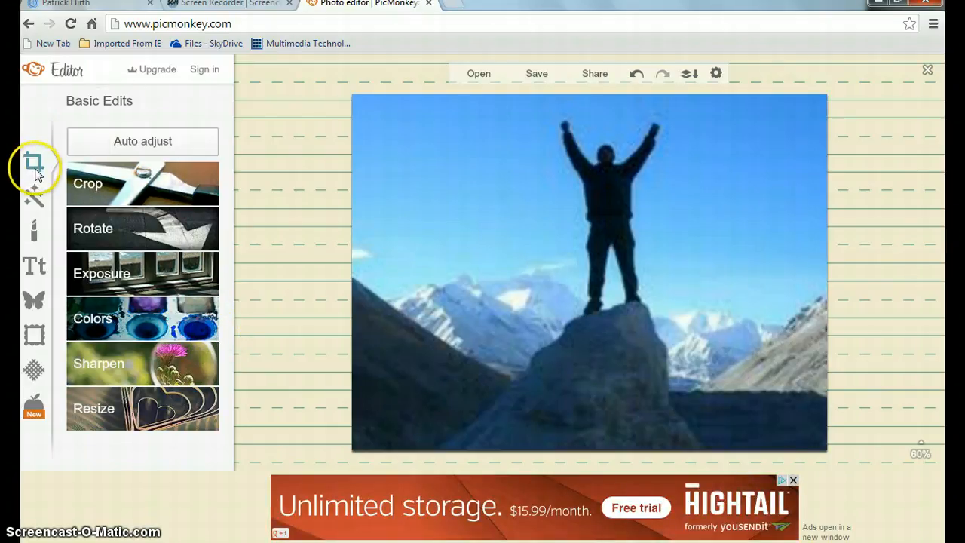
Add a text box reading "Goals" in the Ultra font to the photo
{"action": "left_click", "coordinate": [34, 267]}
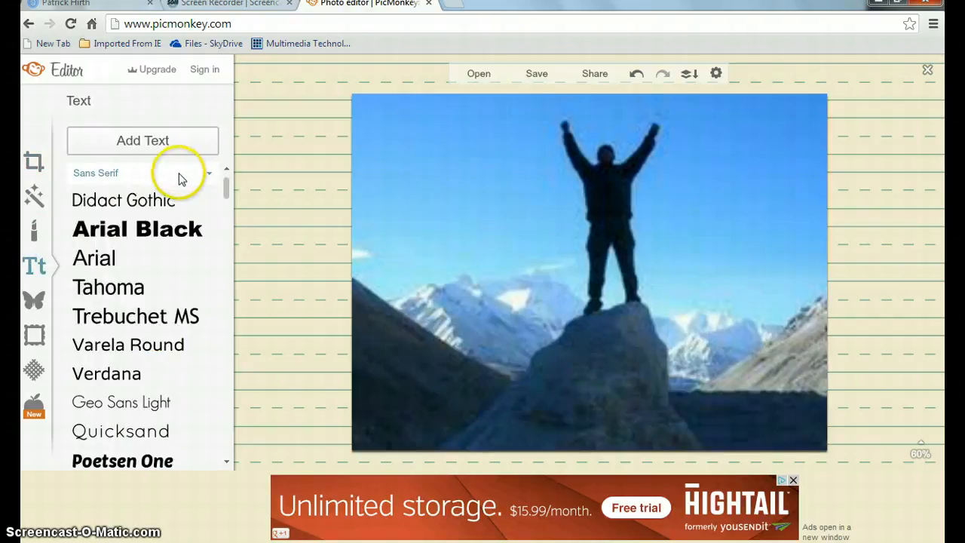
{"action": "left_click_drag", "start_coordinate": [225, 187], "coordinate": [235, 229]}
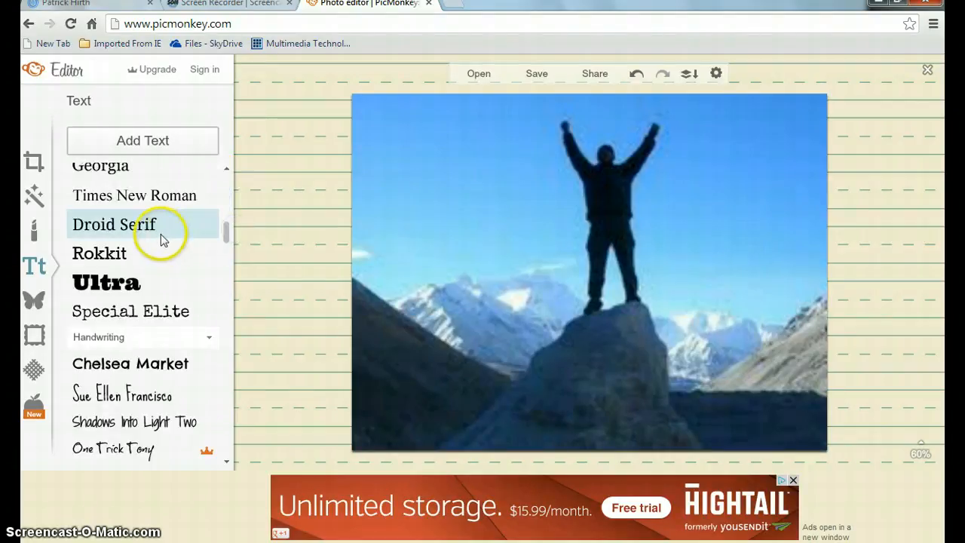
{"action": "left_click", "coordinate": [135, 281]}
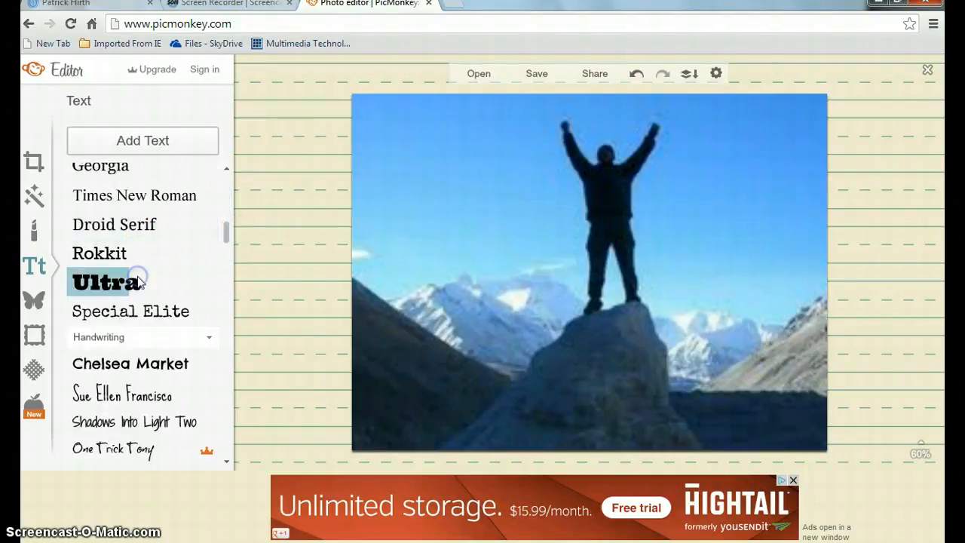
{"action": "left_click", "coordinate": [143, 138]}
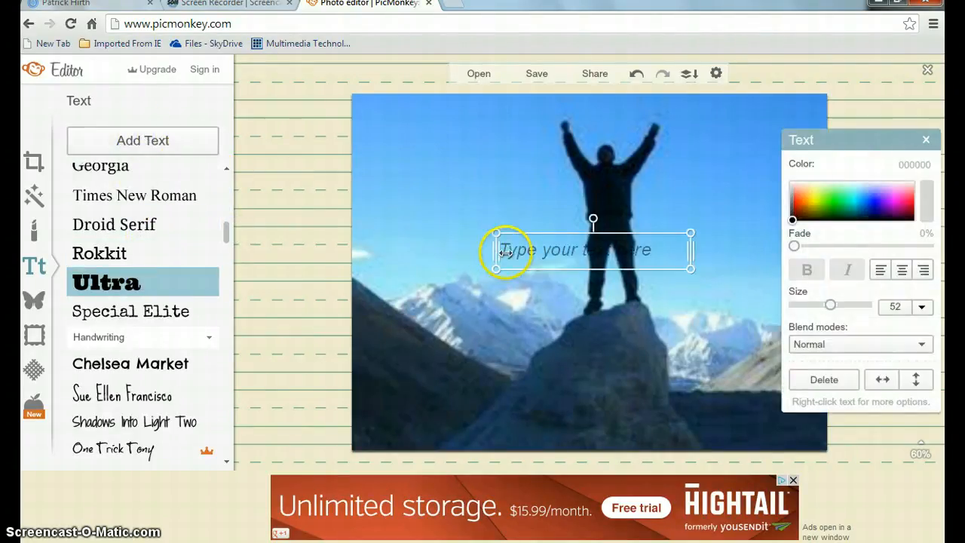
{"action": "left_click", "coordinate": [529, 250]}
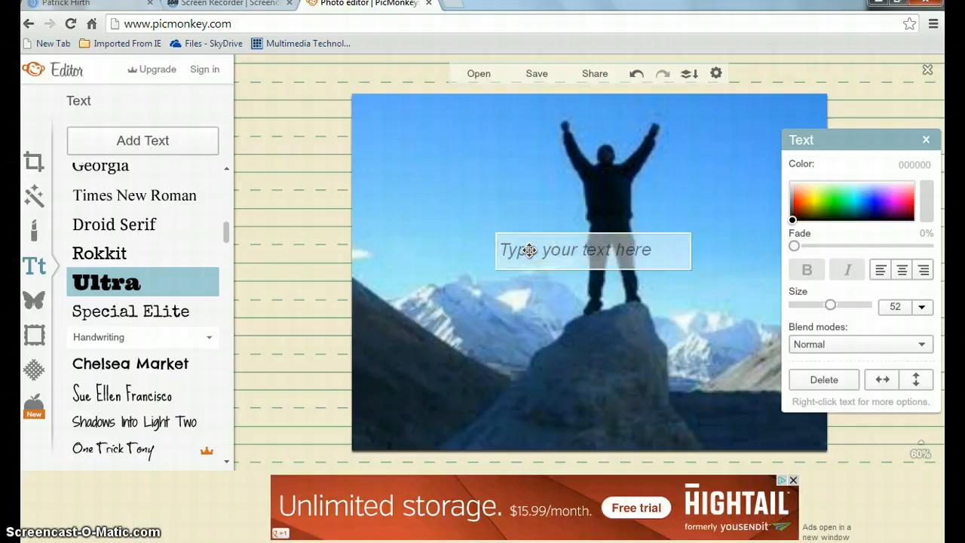
{"action": "type", "text": "Goals"}
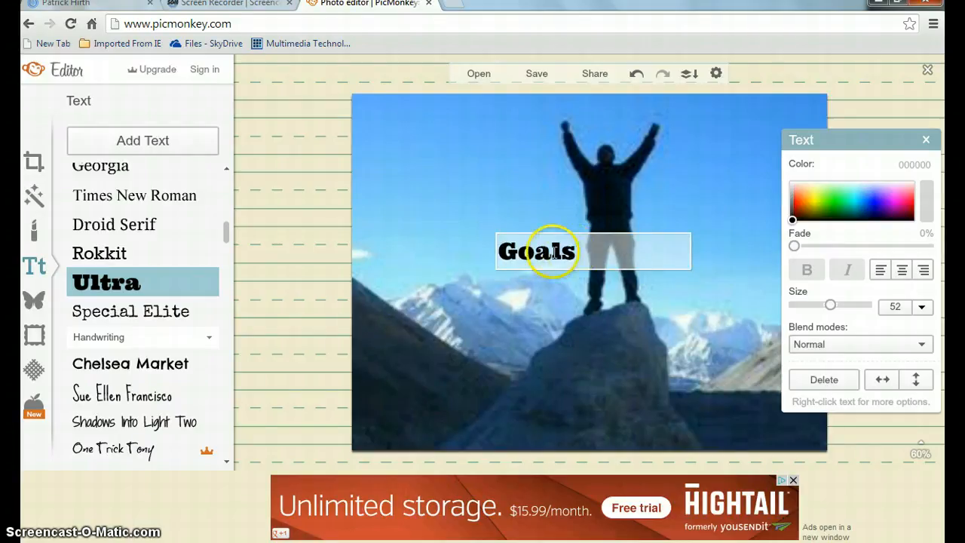
Try green and blue on the "Goals" text, and settle on bright yellow, f3ff12
{"action": "left_click", "coordinate": [826, 200]}
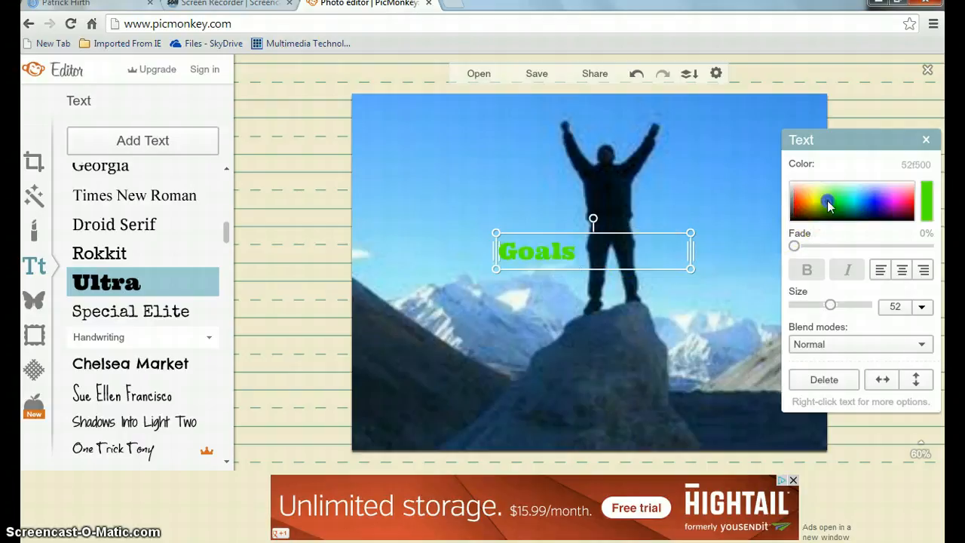
{"action": "left_click", "coordinate": [878, 205]}
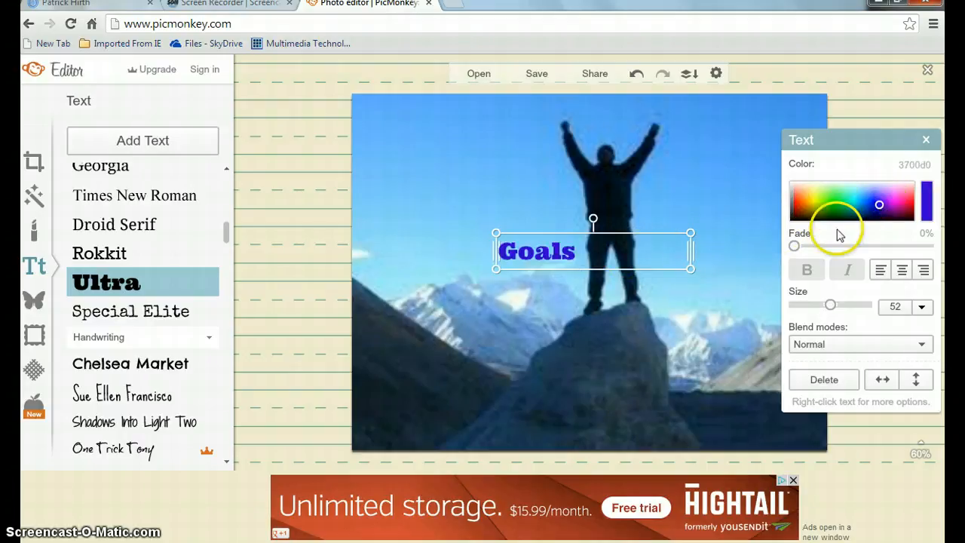
{"action": "left_click", "coordinate": [794, 196]}
{"action": "left_click_drag", "start_coordinate": [794, 195], "coordinate": [808, 199]}
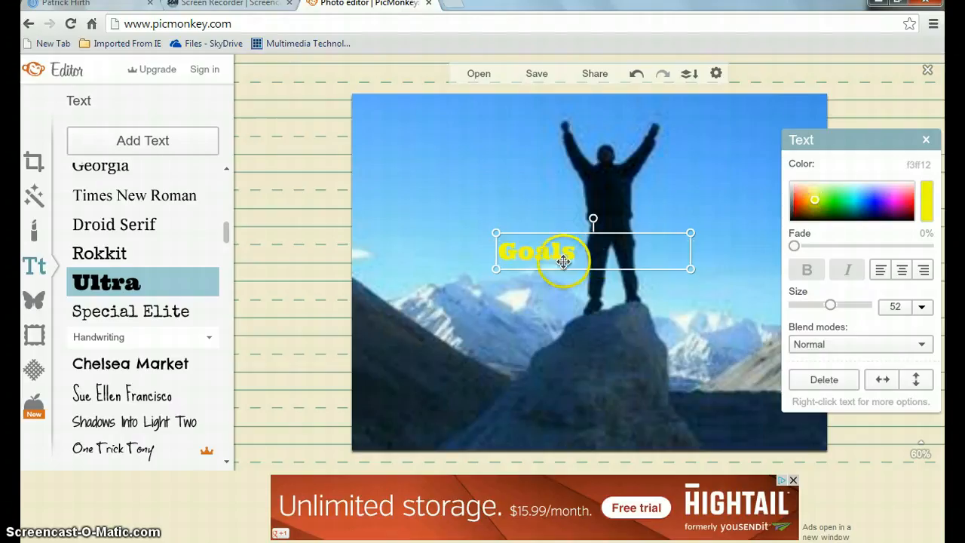
Move the "Goals" text to the upper-left sky area of the photo and close its text settings
{"action": "left_click", "coordinate": [585, 290]}
{"action": "left_click", "coordinate": [561, 257]}
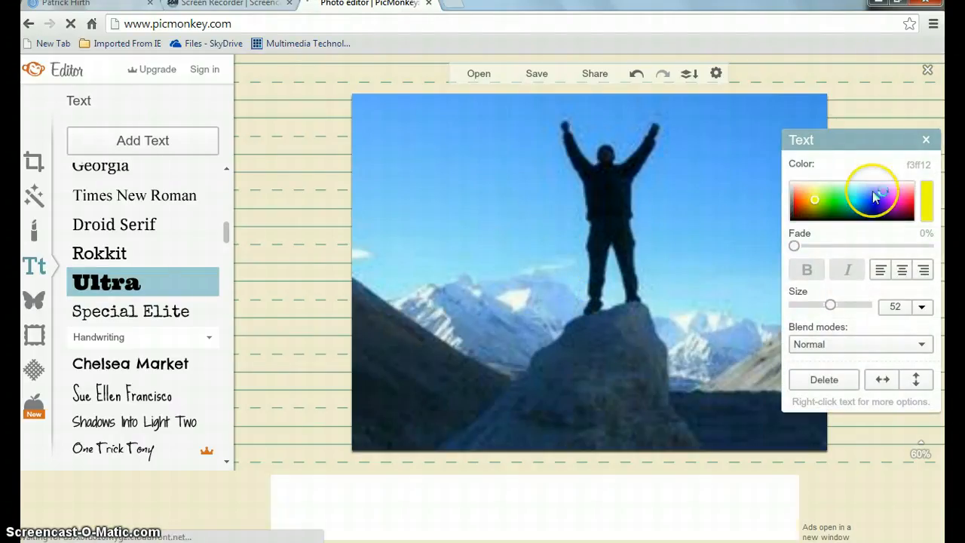
{"action": "left_click", "coordinate": [928, 141]}
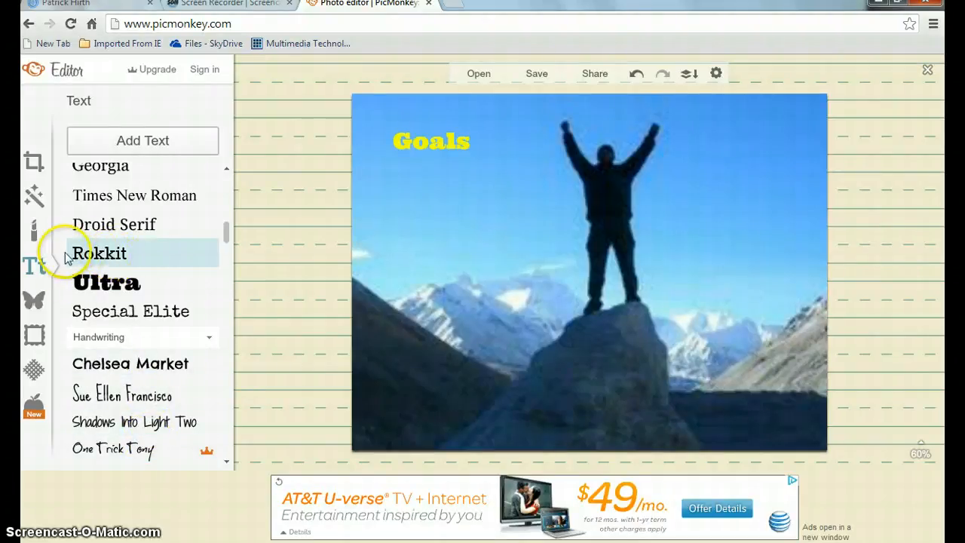
Place a basic five-pointed black star overlay in the upper-right corner of the photo
{"action": "left_click", "coordinate": [38, 300]}
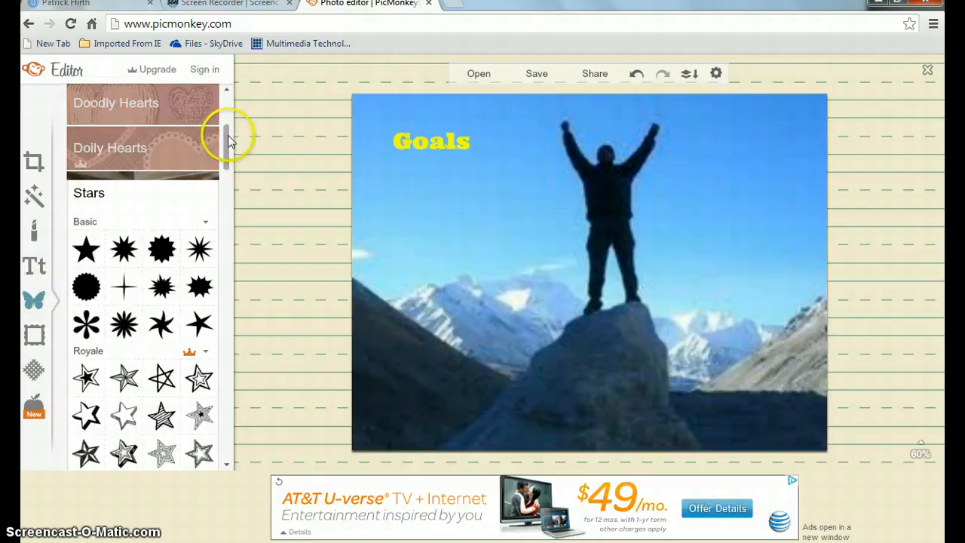
{"action": "scroll", "coordinate": [228, 130], "scroll_direction": "up", "scroll_amount": 3}
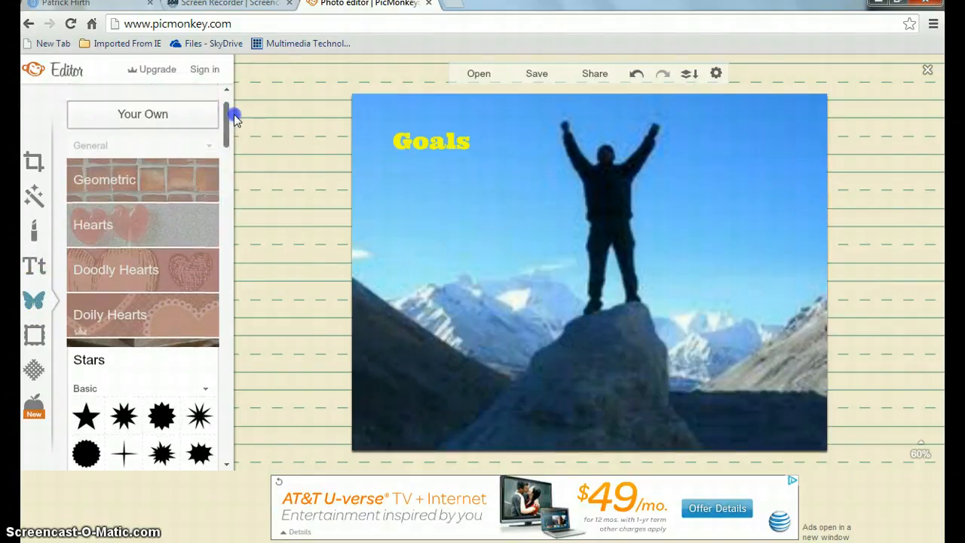
{"action": "scroll", "coordinate": [229, 126], "scroll_direction": "down", "scroll_amount": 6}
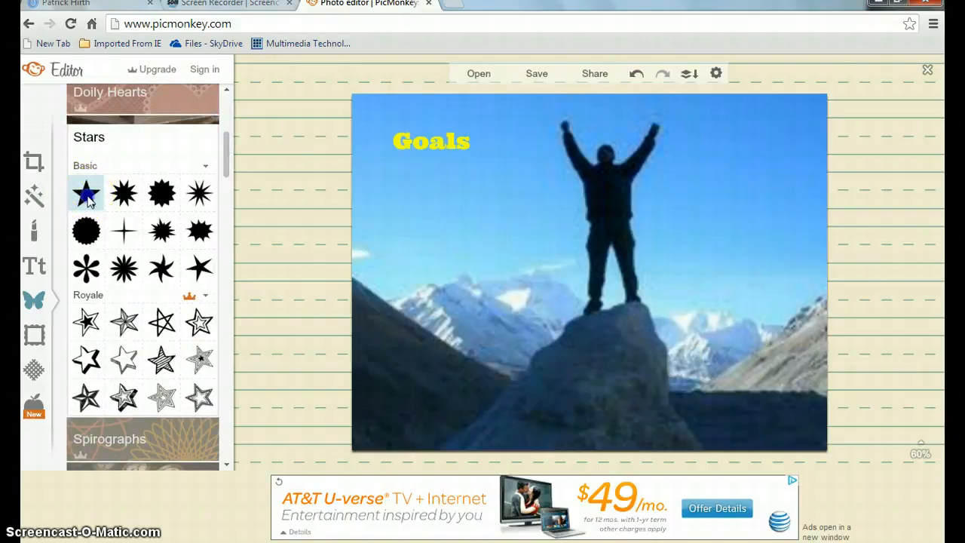
{"action": "left_click_drag", "start_coordinate": [86, 198], "coordinate": [744, 132]}
Try to add a Royale star overlay to the photo, and dismiss the upgrade offer and overlay settings
{"action": "left_click_drag", "start_coordinate": [125, 394], "coordinate": [407, 225]}
{"action": "left_click", "coordinate": [683, 140]}
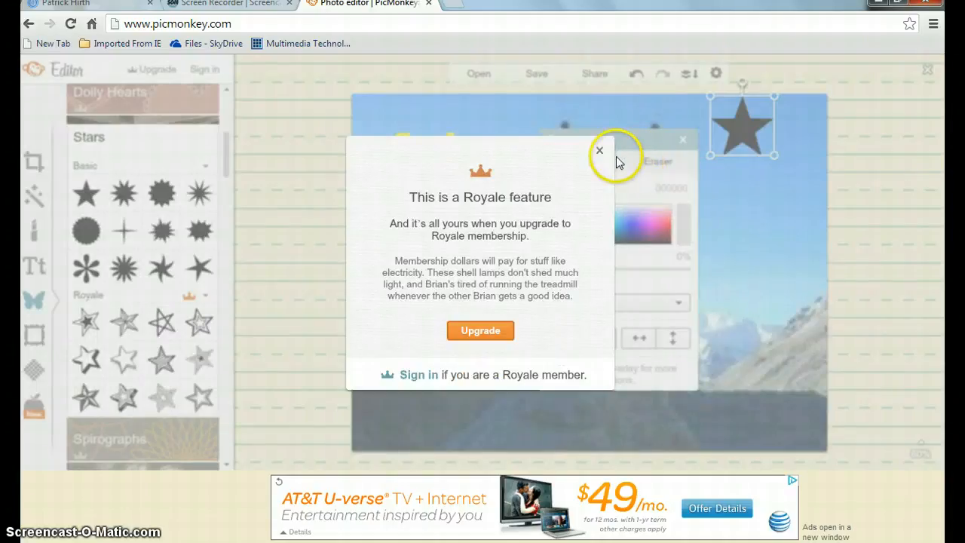
{"action": "left_click", "coordinate": [597, 152]}
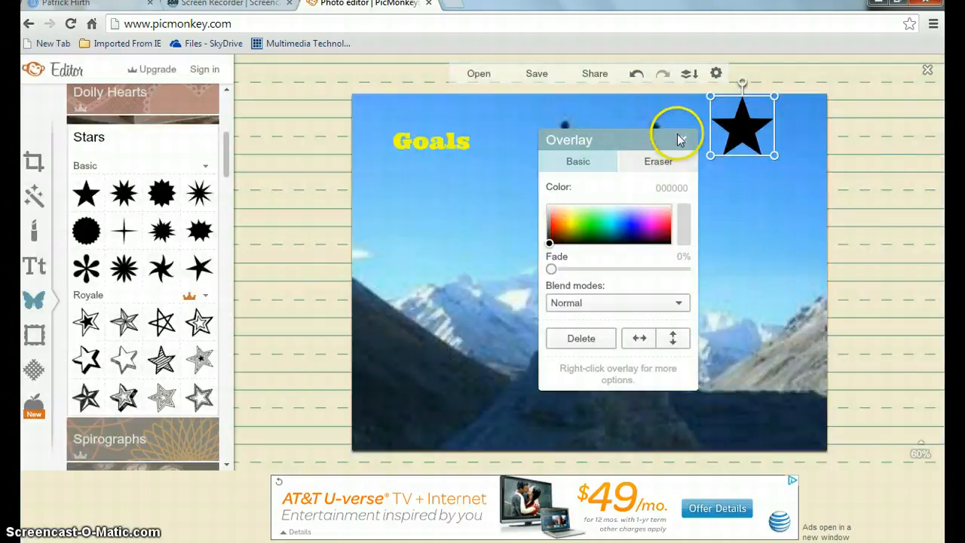
{"action": "left_click", "coordinate": [682, 139]}
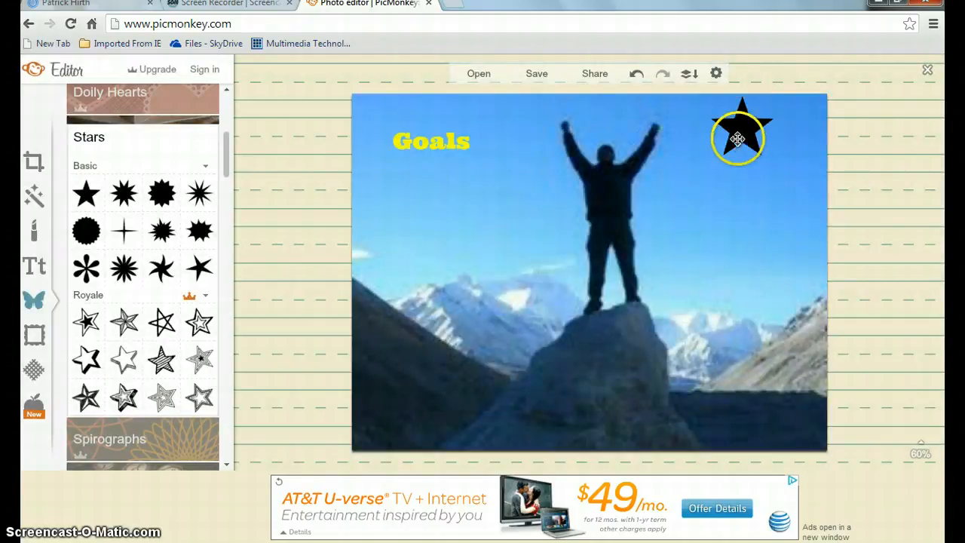
Examine the overlay options of the black star, and close them
{"action": "left_click", "coordinate": [737, 140]}
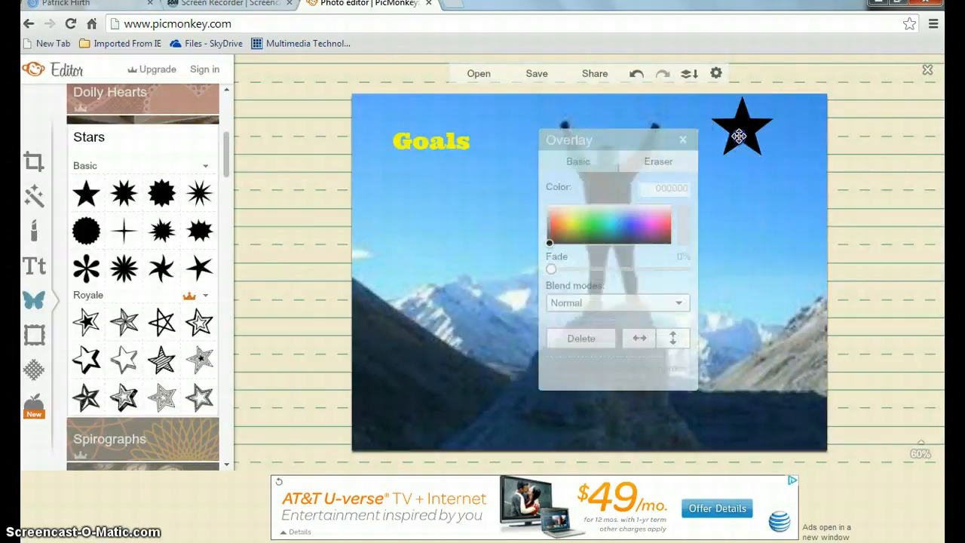
{"action": "left_click", "coordinate": [682, 140]}
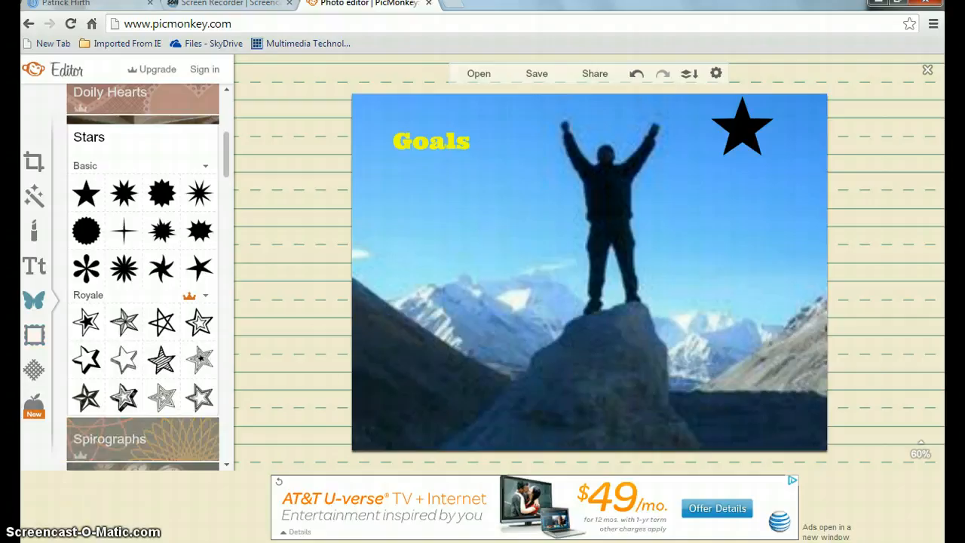
{"action": "left_click", "coordinate": [315, 355]}
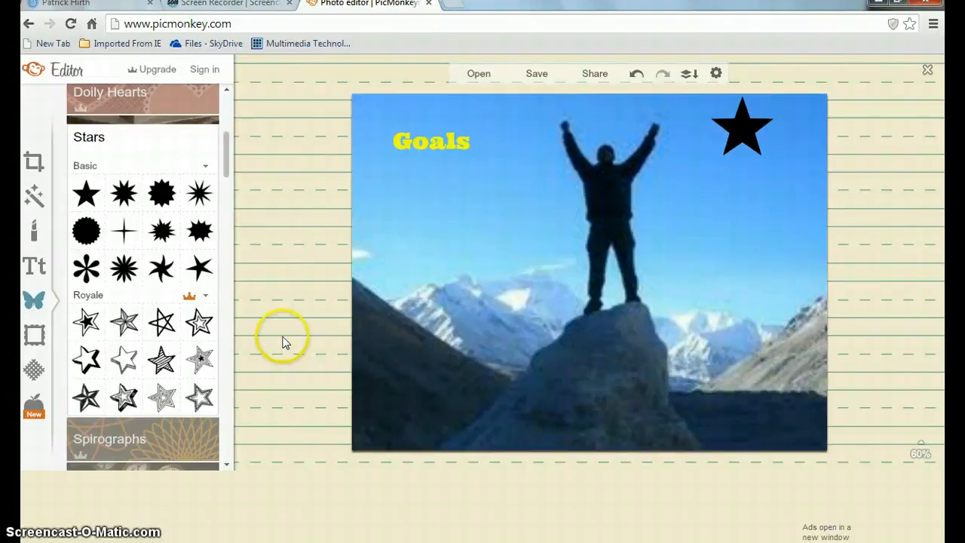
Apply the golden Burst texture to the photo with Multiply blending and a fade of 29%
{"action": "left_click", "coordinate": [43, 370]}
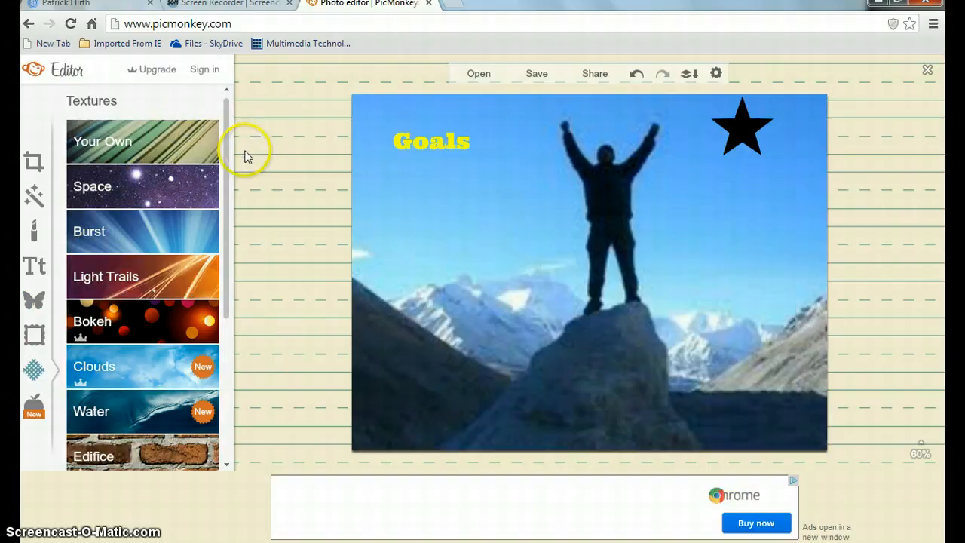
{"action": "left_click", "coordinate": [138, 239]}
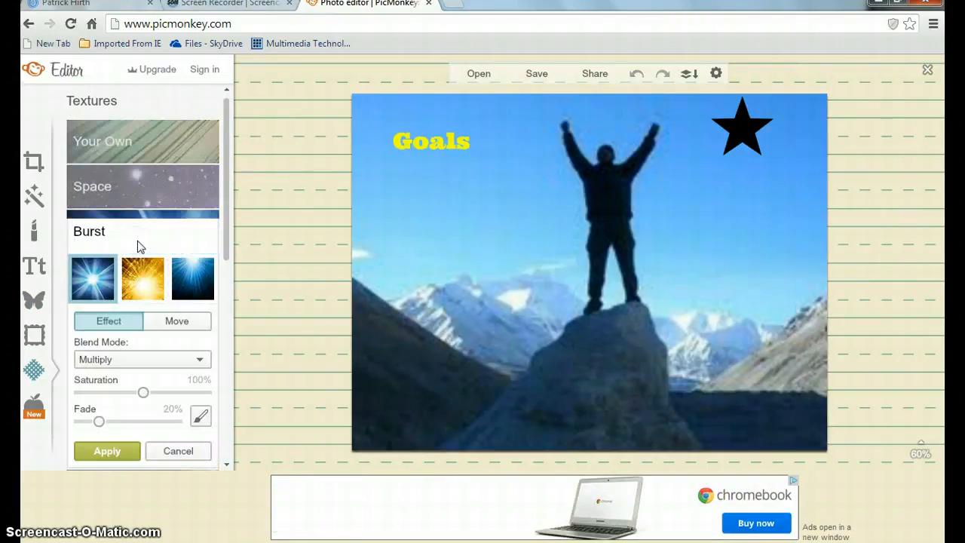
{"action": "left_click", "coordinate": [134, 279]}
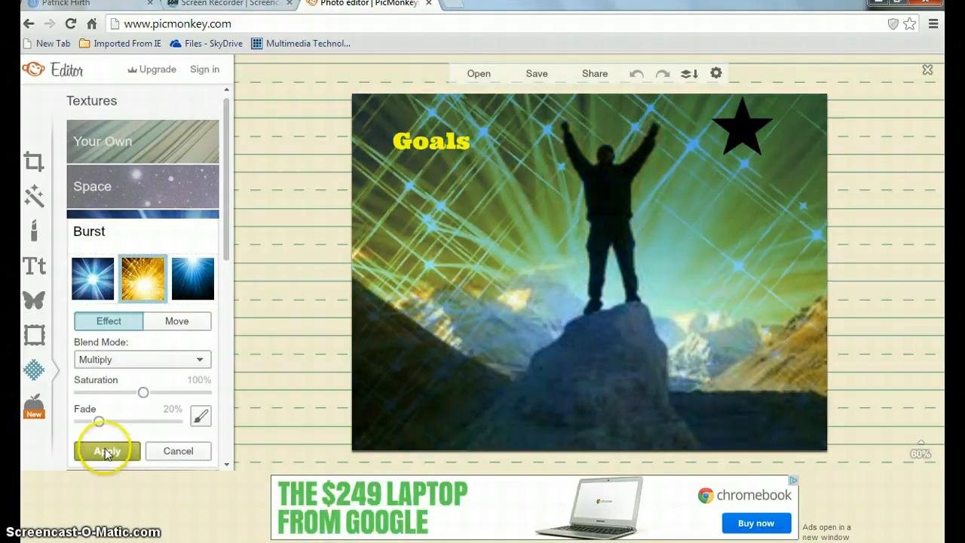
{"action": "left_click_drag", "start_coordinate": [99, 421], "coordinate": [109, 428]}
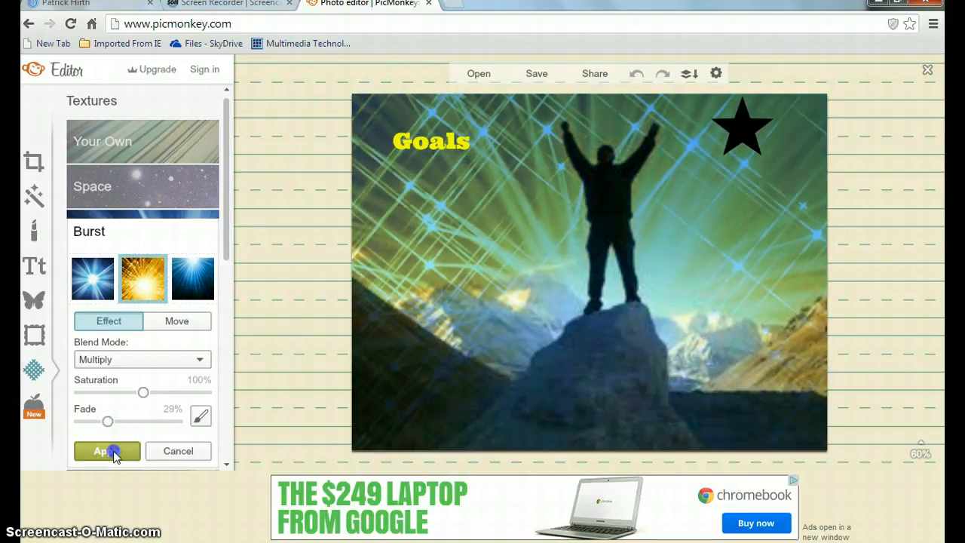
{"action": "left_click", "coordinate": [113, 452]}
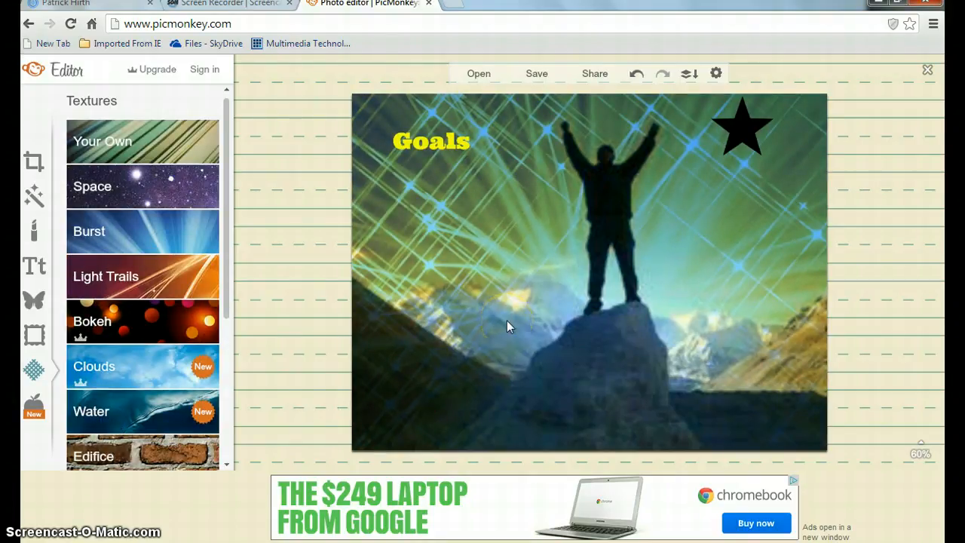